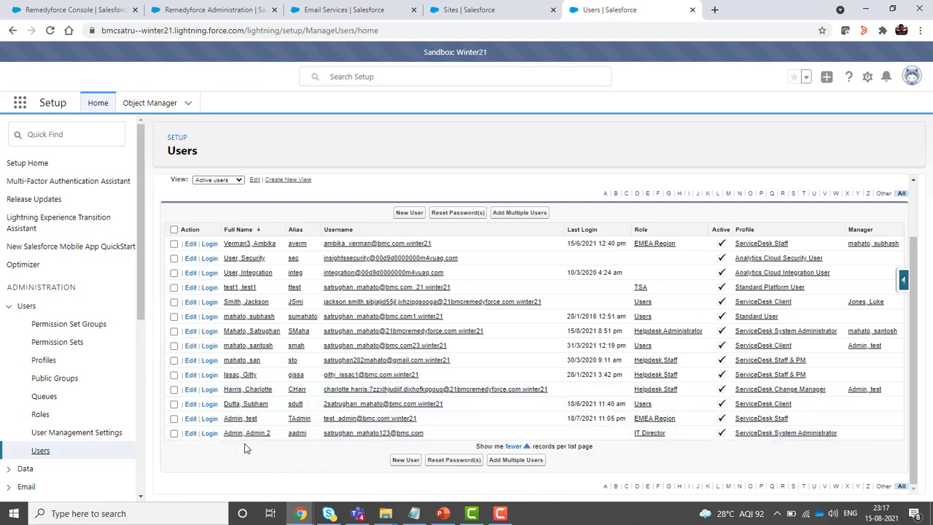
- Deactivate the Admin 2 Admin user account and save the change
left_click(190, 434)
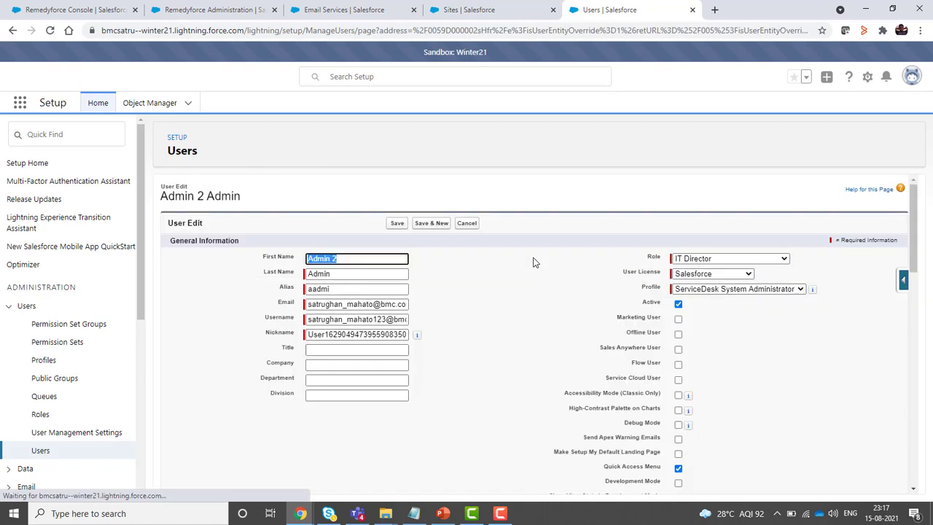
left_click(678, 304)
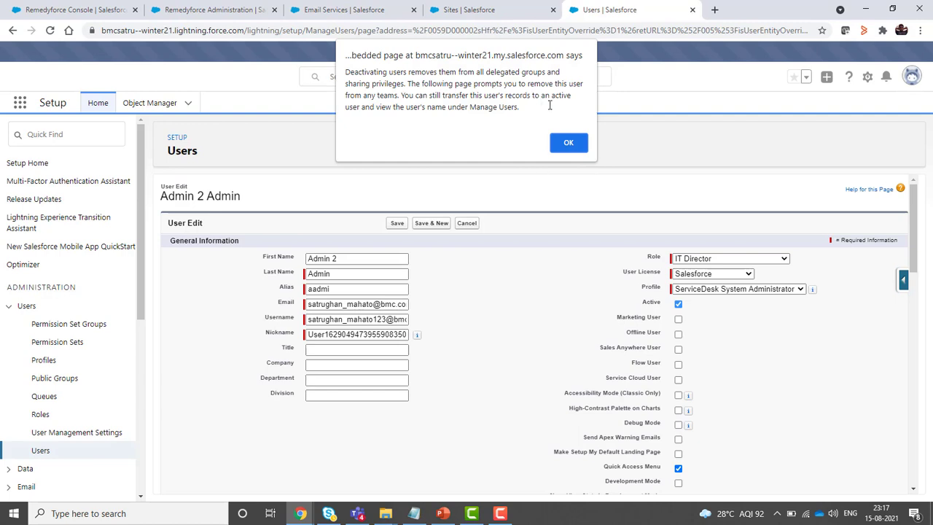
left_click(569, 145)
- Change the test Admin user's license to Salesforce and profile to ServiceDesk System Administrator, and save the record
scroll(459, 360, "down", 1)
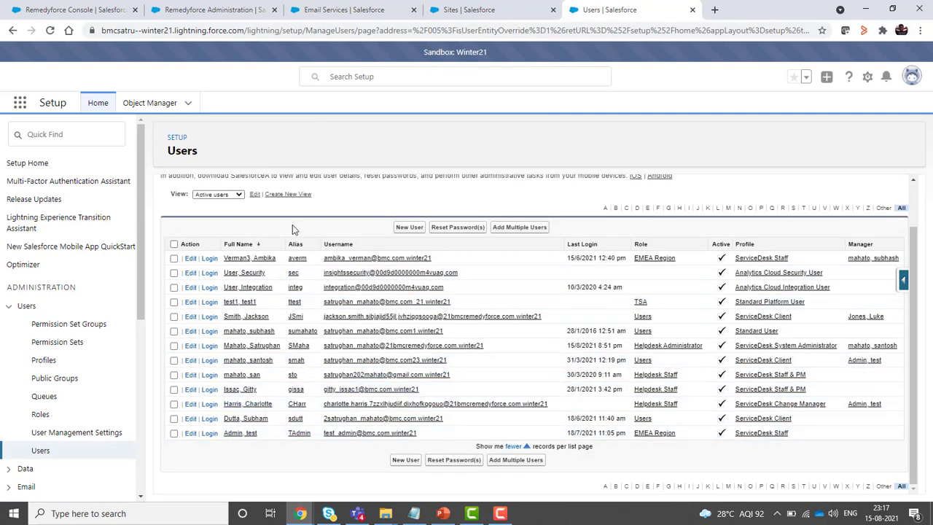
left_click(232, 436)
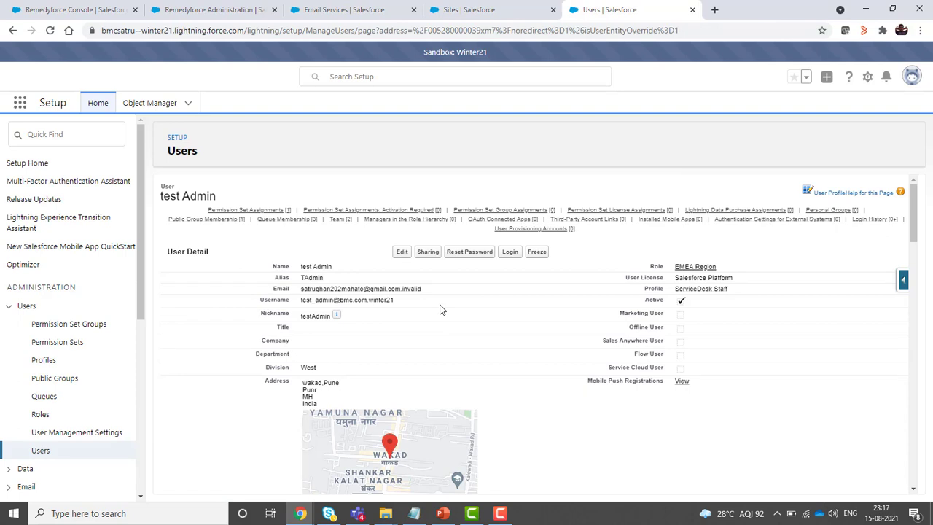
left_click(401, 252)
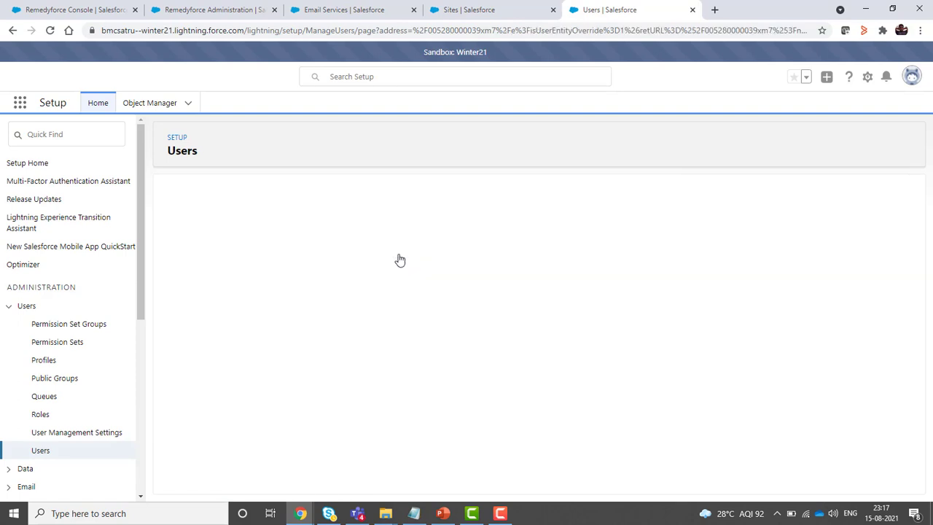
left_click(711, 273)
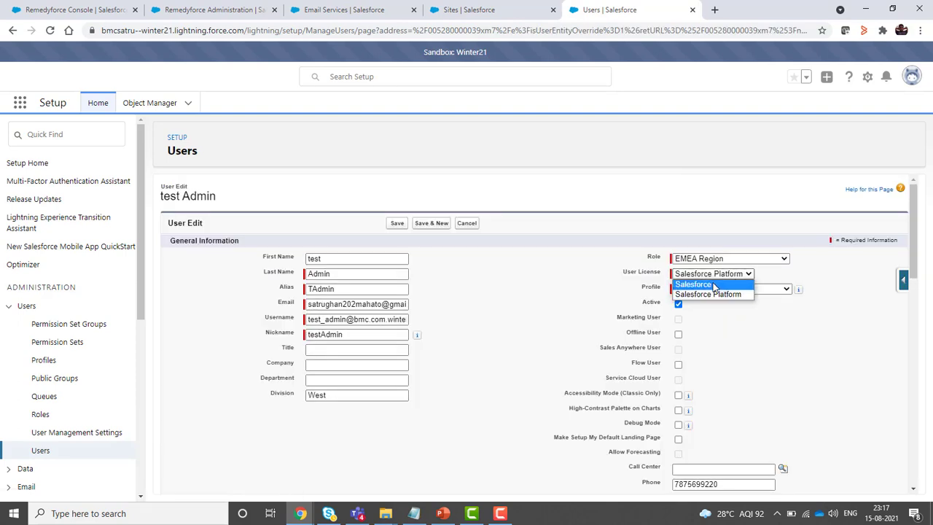
left_click(713, 284)
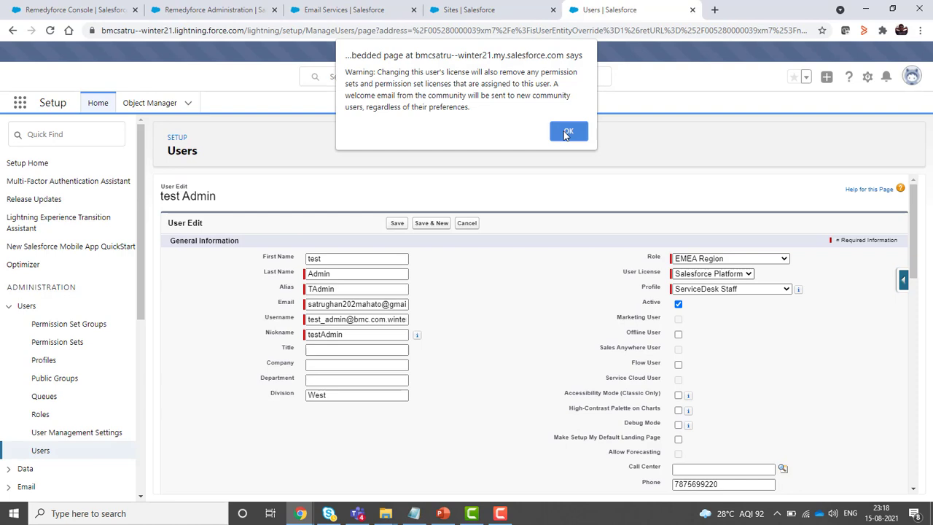
left_click(569, 132)
left_click(729, 288)
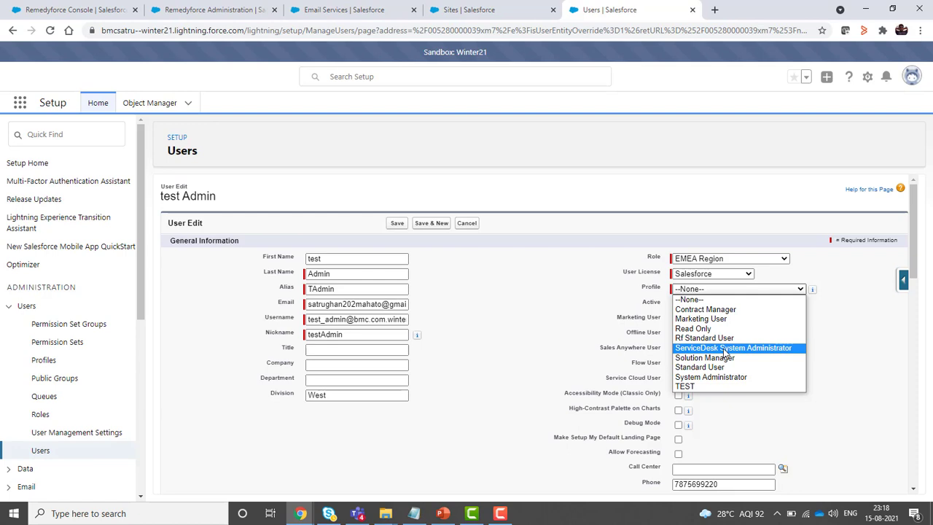
left_click(725, 348)
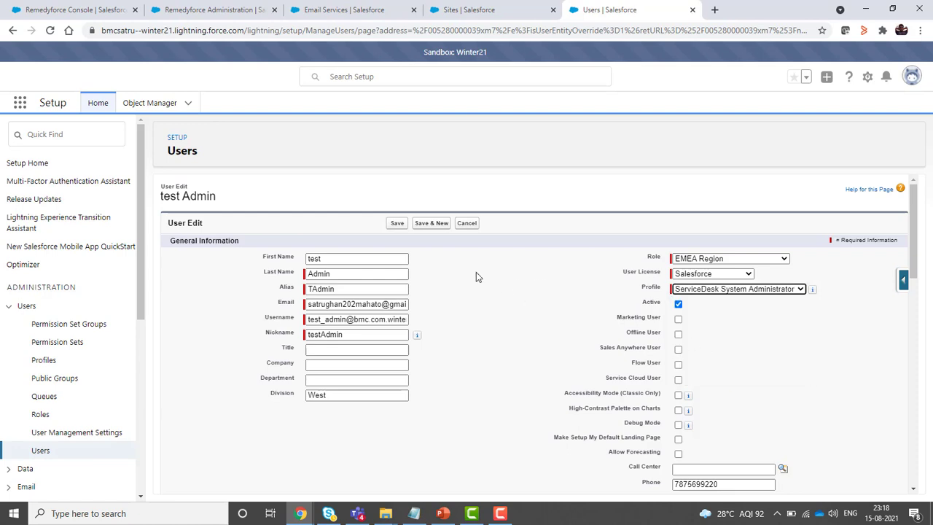
left_click(397, 224)
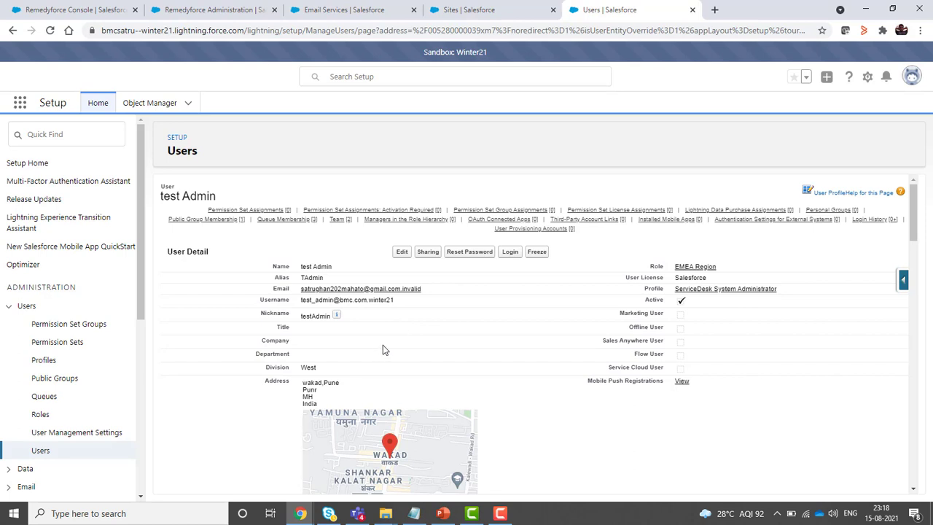
mouse_move(284, 219)
left_click(358, 11)
left_click(210, 10)
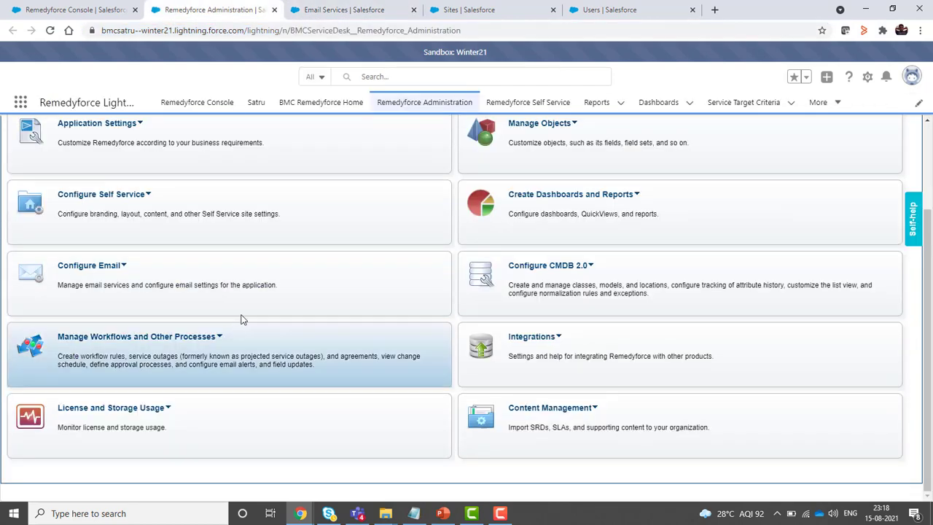
left_click(124, 266)
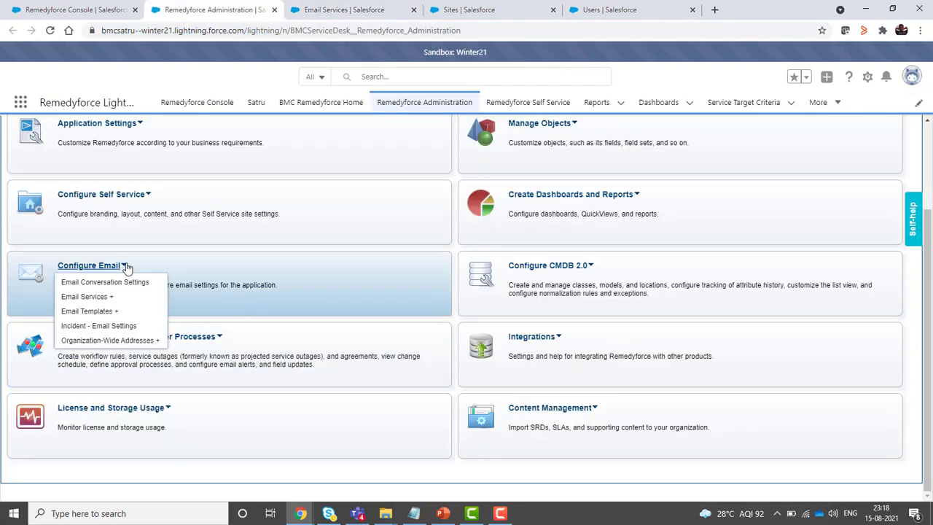
left_click(97, 299)
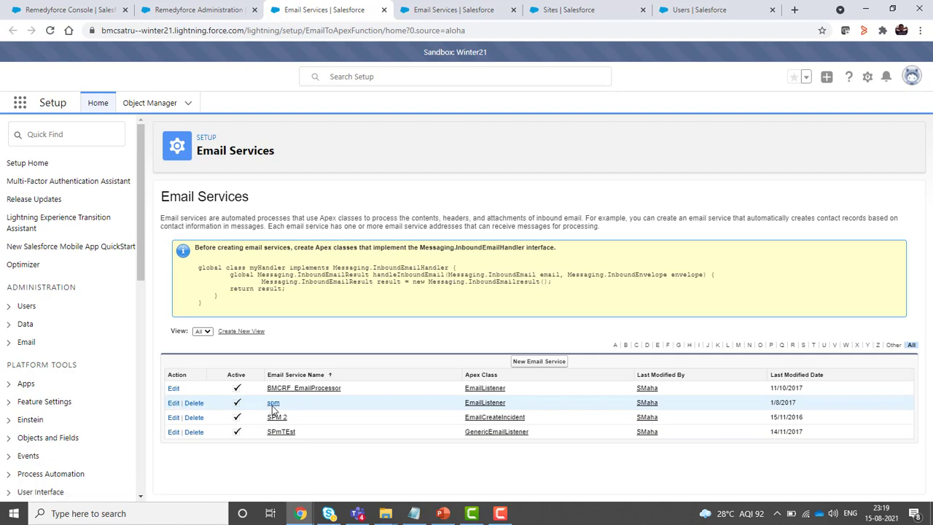
left_click(175, 405)
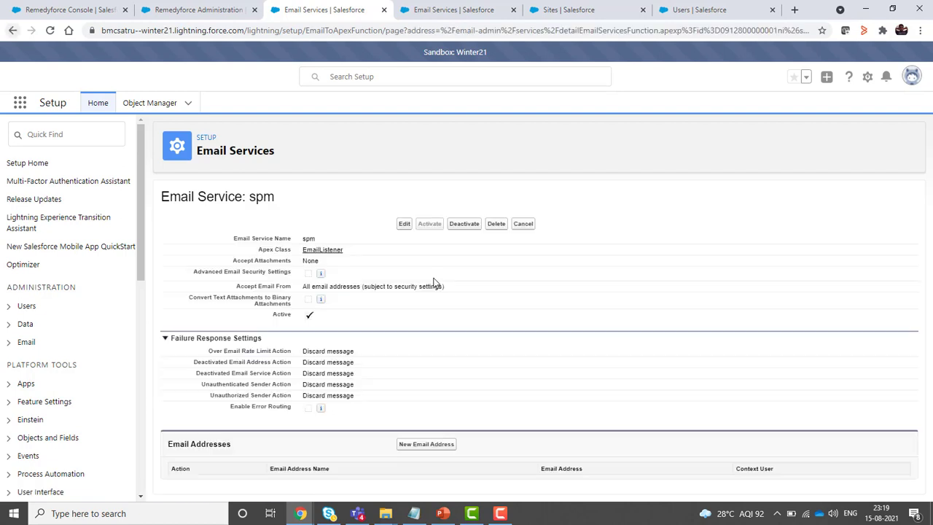
- Add a new email address named testemail to the spm email service with Accept Email From empty, and save it
left_click(425, 445)
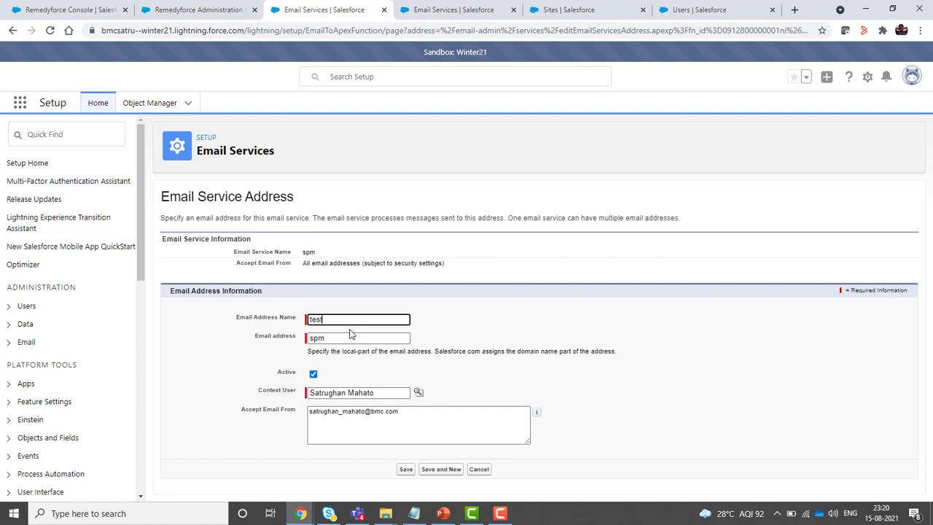
type("testemail")
key("Return")
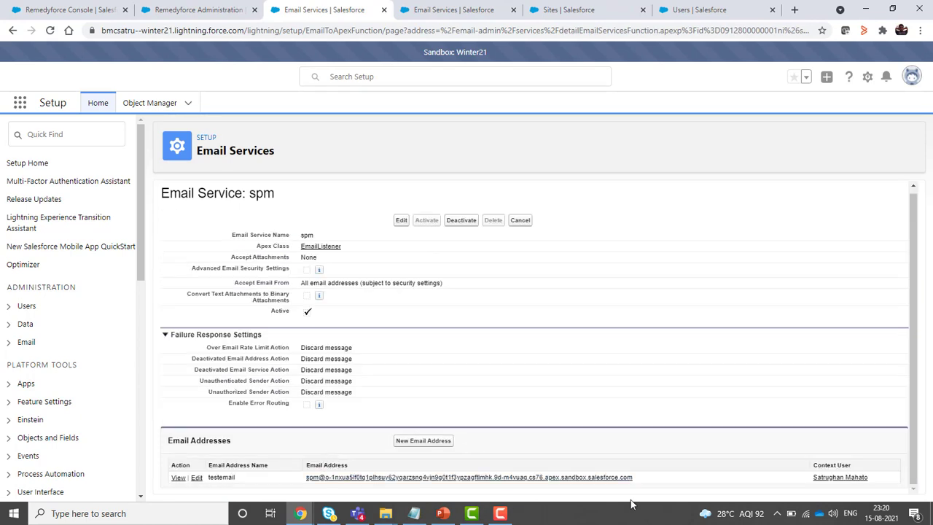
- Set the context user of the testemail address to test Admin and save the address
left_click(832, 484)
left_click(196, 478)
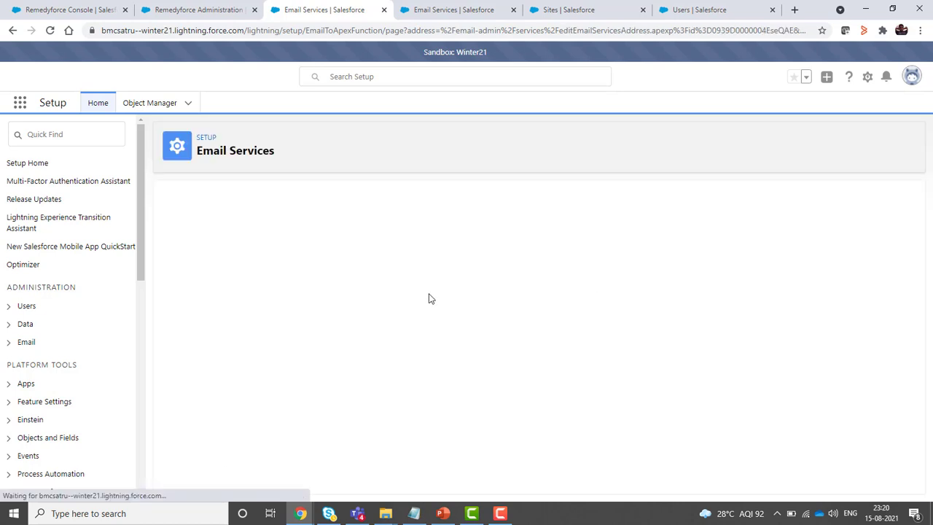
left_click_drag(384, 373, 245, 372)
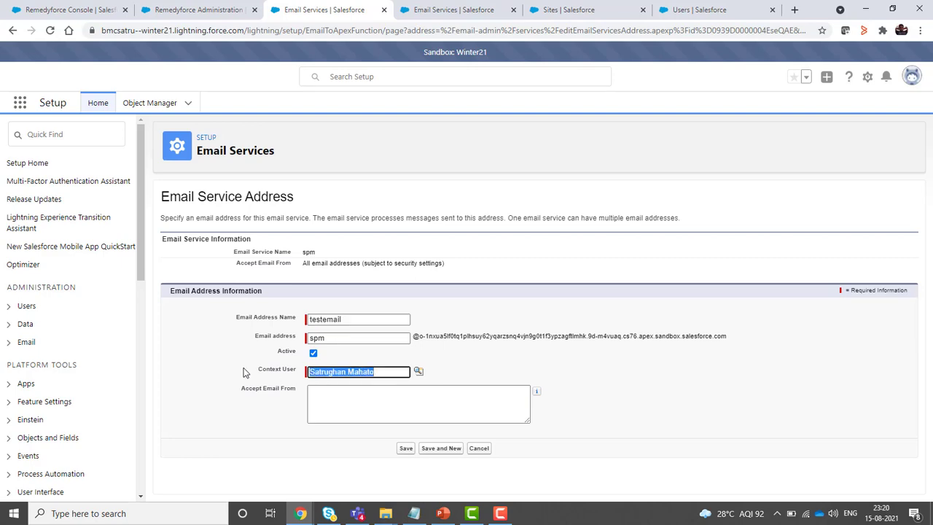
key("BackSpace")
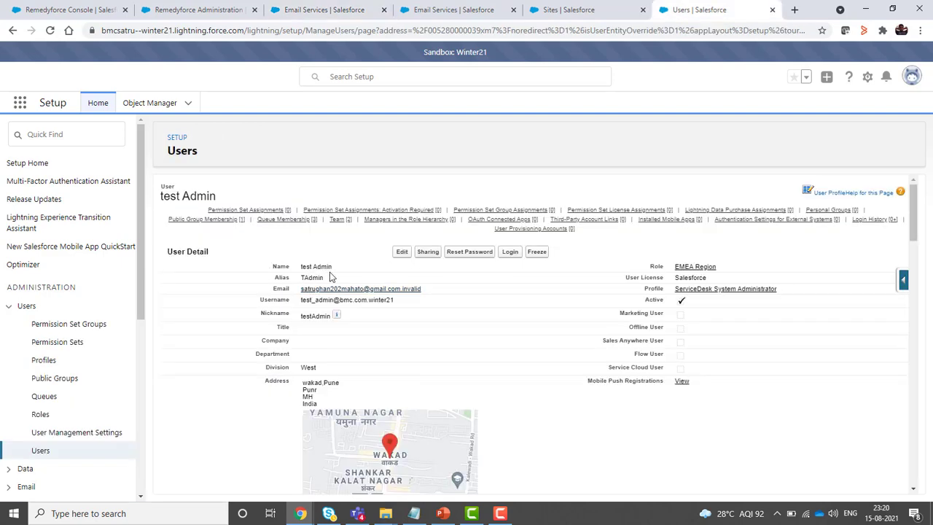
left_click(330, 14)
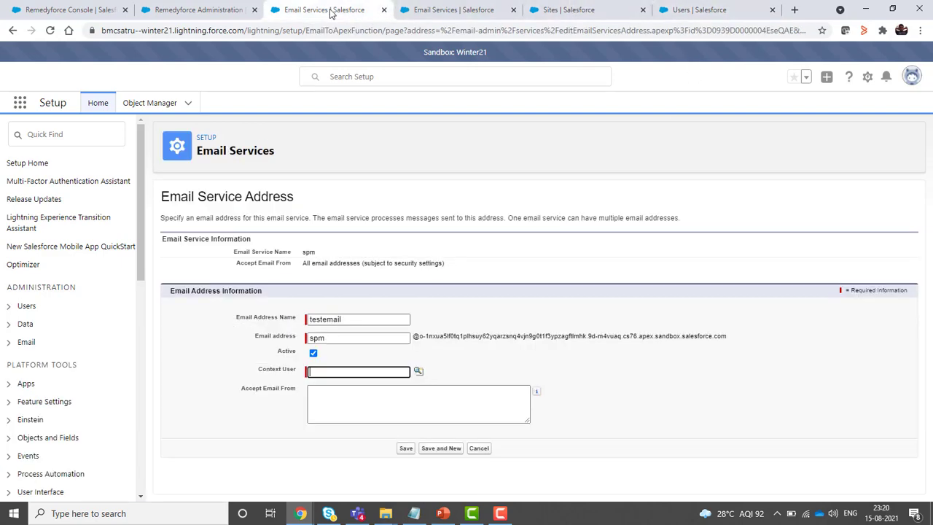
left_click(343, 376)
type("test")
left_click(418, 371)
left_click(242, 373)
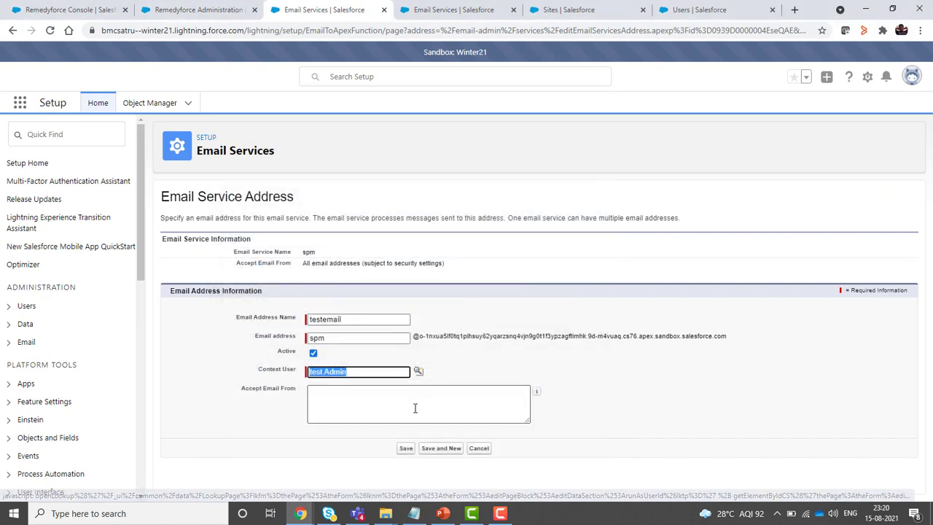
left_click(406, 450)
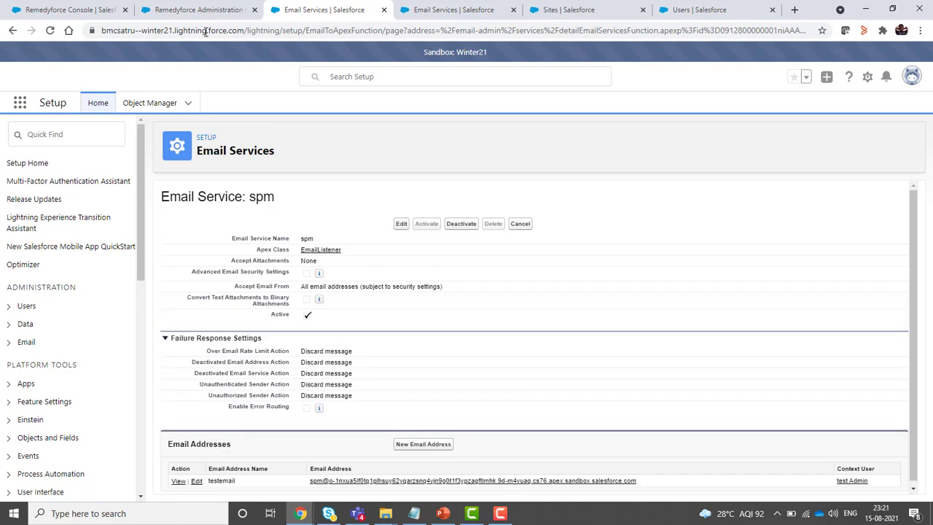
- From Remedyforce Administration, find Sites in Setup by searching for "site" and open the SelfService site for editing
left_click(201, 11)
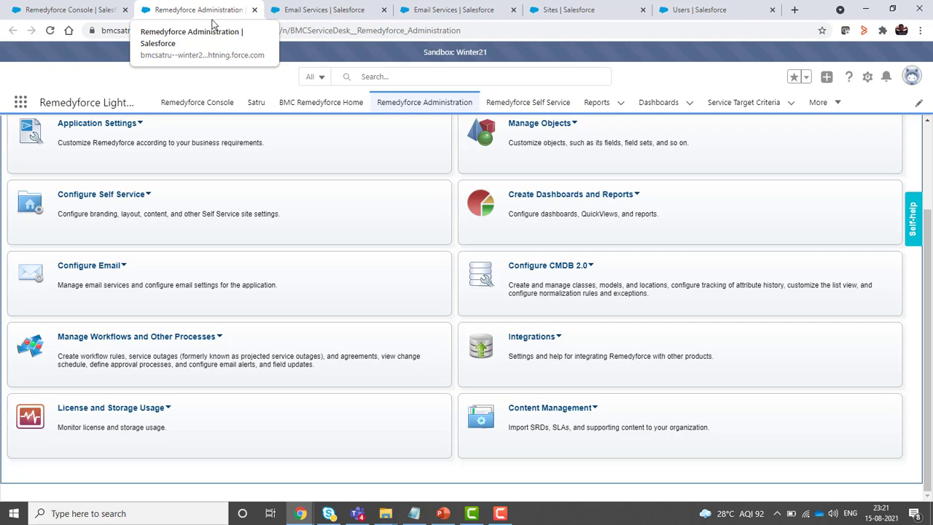
left_click(868, 79)
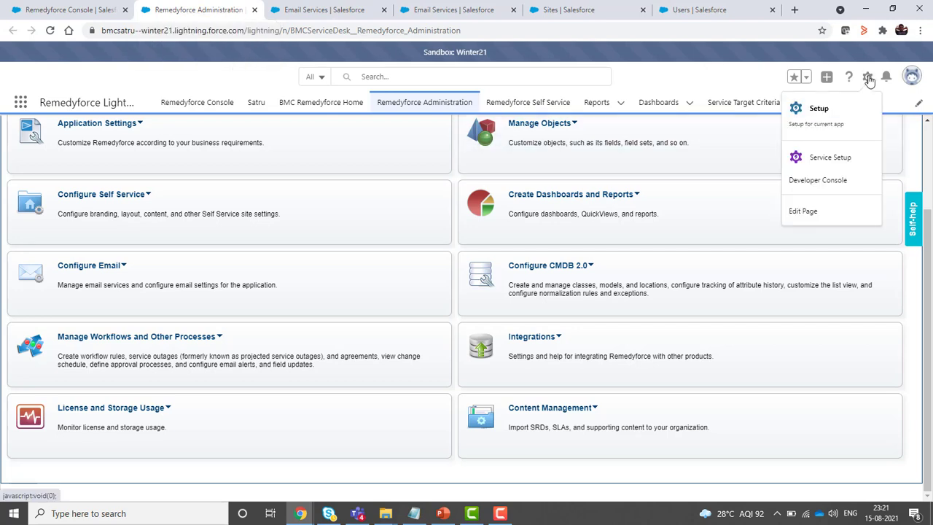
left_click(817, 110)
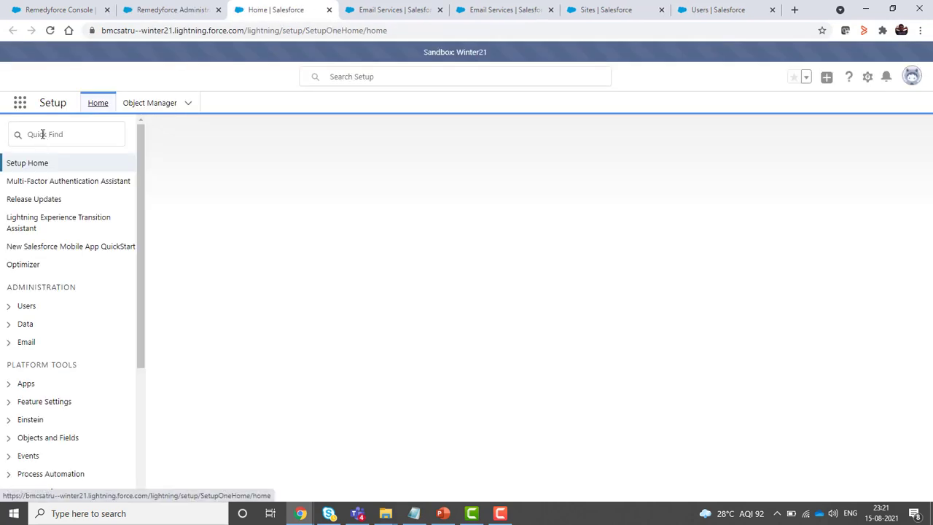
left_click(42, 134)
type("site")
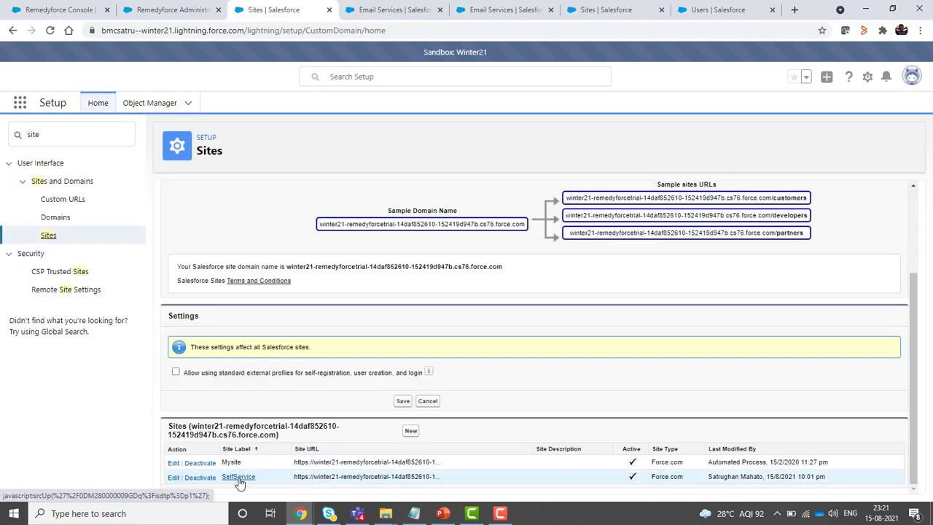
left_click(240, 480)
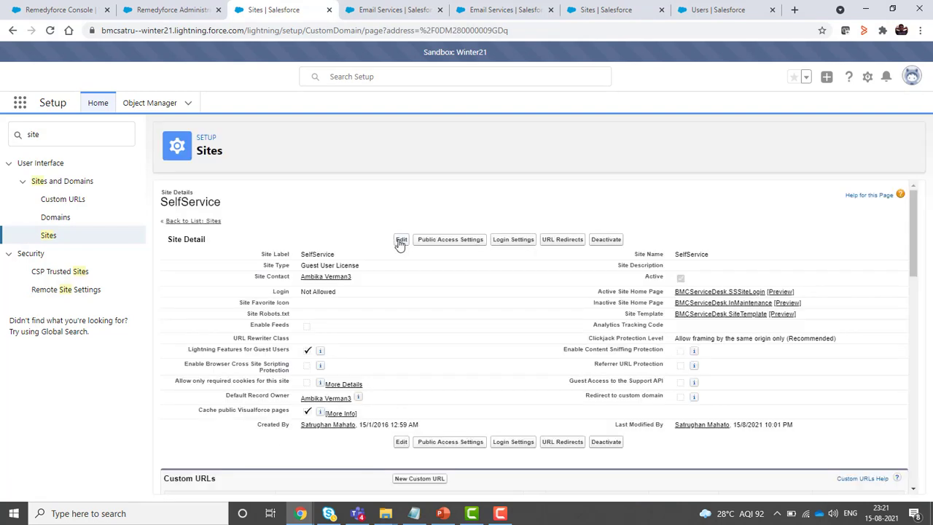
left_click(401, 240)
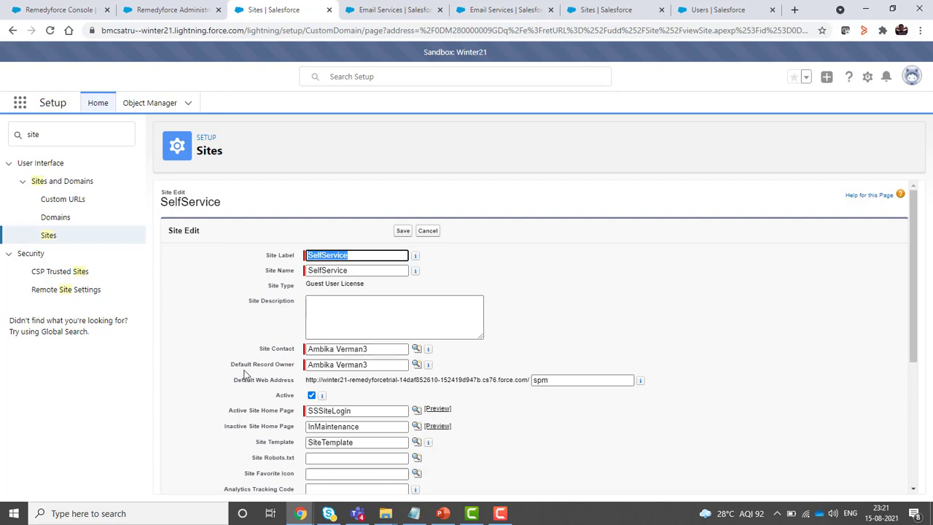
- Set both the Site Contact and the Default Record Owner of the SelfService site to test Admin, and save it
left_click(416, 348)
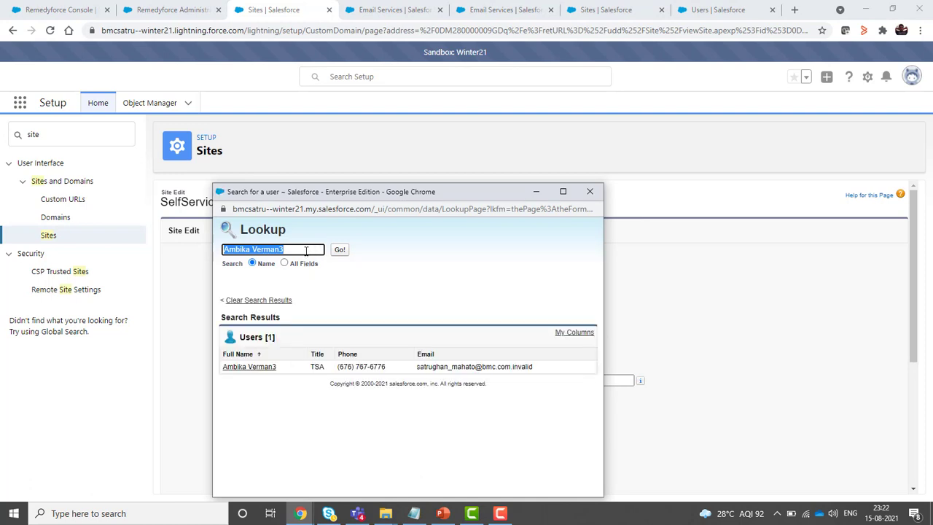
left_click(248, 367)
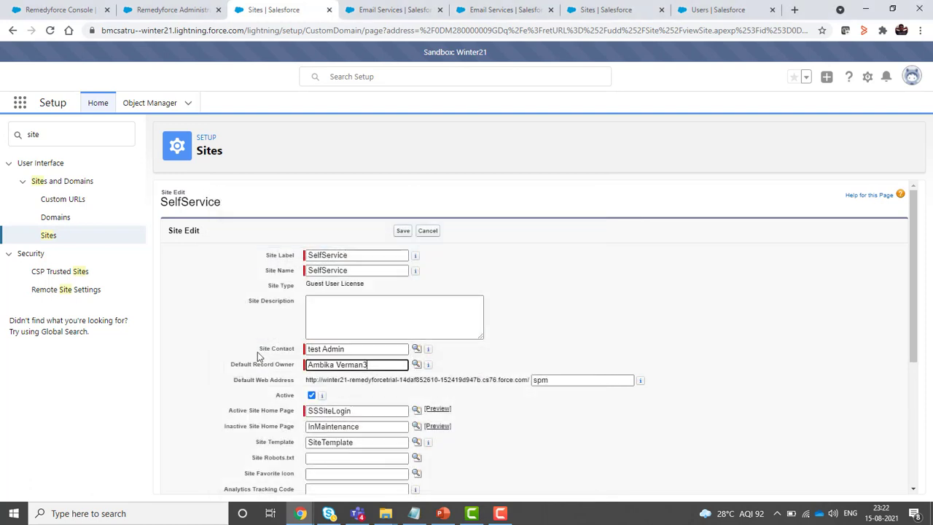
key("BackSpace")
type("test")
key("Tab")
key("Return")
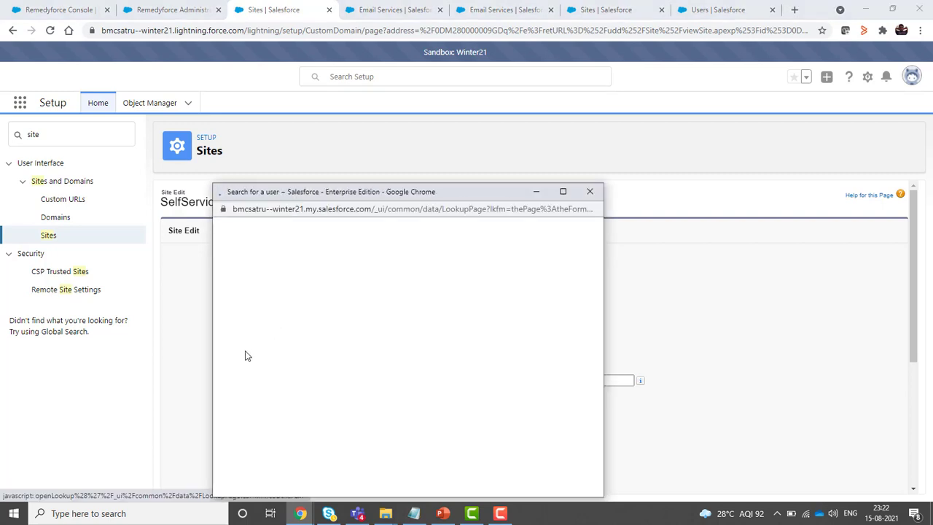
left_click(241, 367)
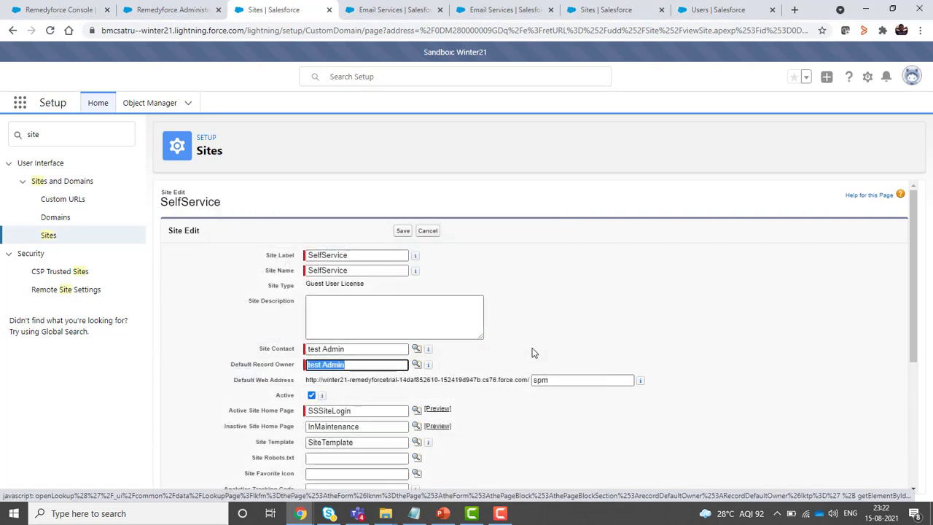
left_click(403, 230)
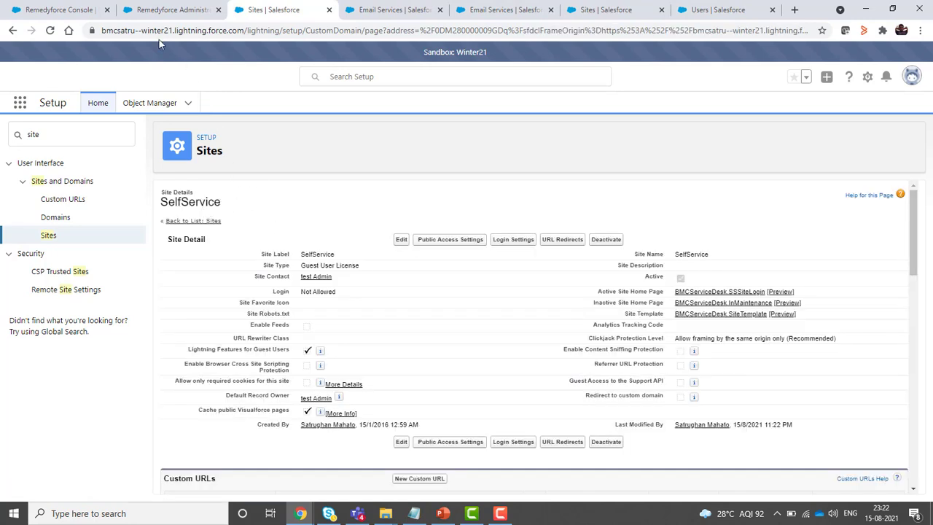
- Open the General Application Settings in Remedyforce Administration and review the Service Target, approver sharing and Utility Service job settings
left_click(171, 11)
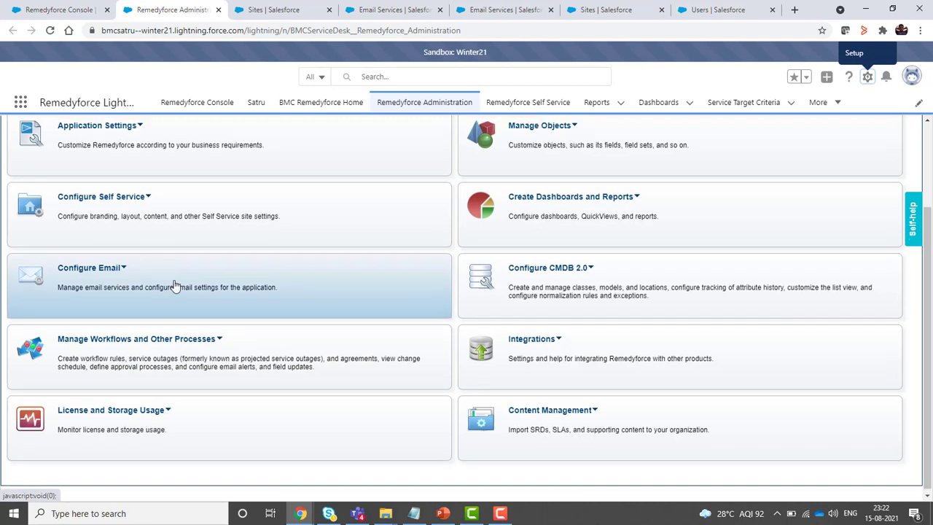
scroll(173, 281, "up", 3)
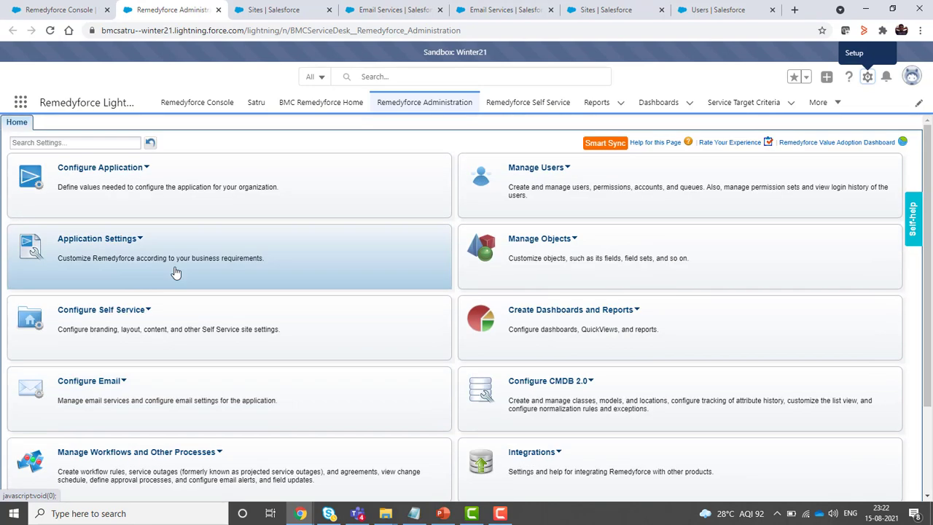
left_click(142, 240)
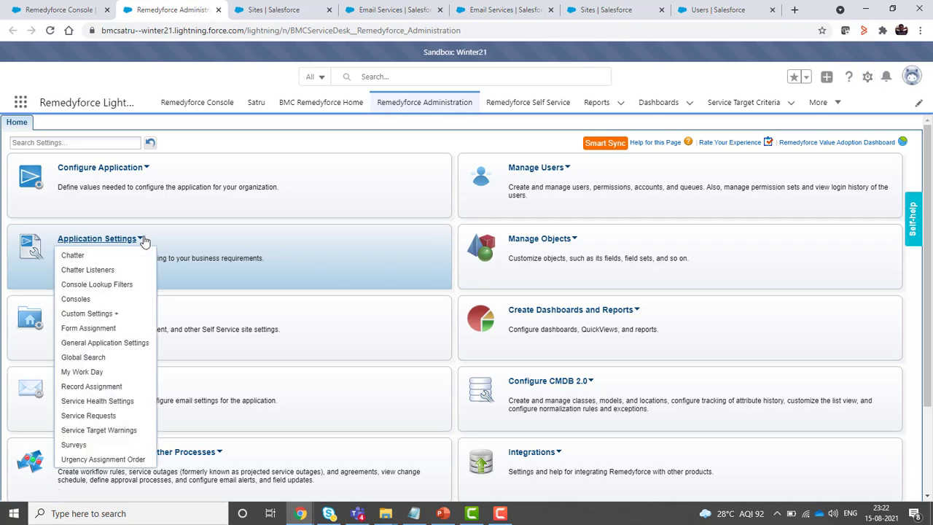
left_click(105, 343)
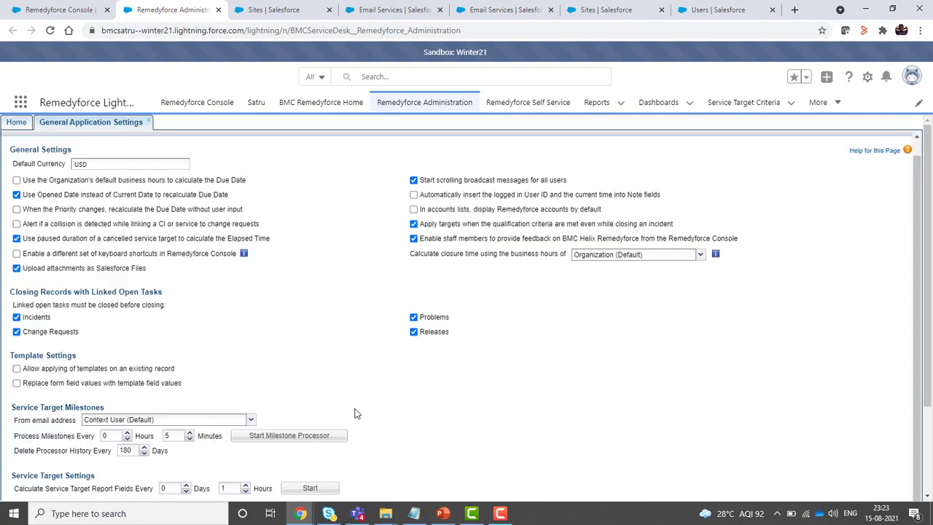
scroll(431, 425, "down", 3)
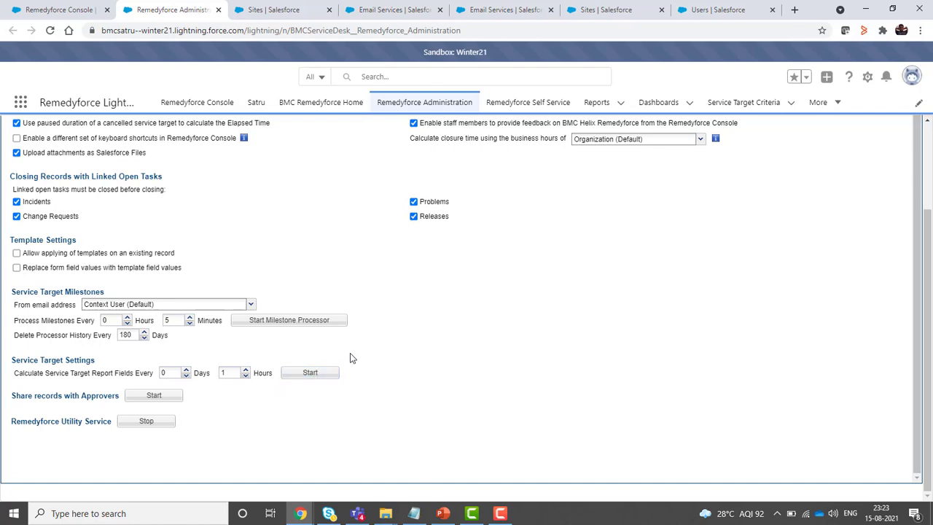
scroll(356, 364, "up", 1)
scroll(428, 312, "up", 2)
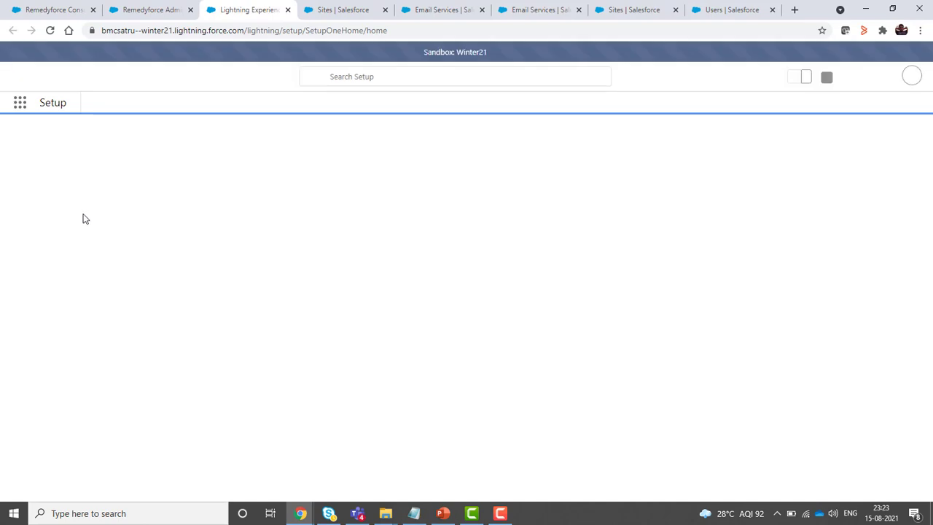
- Find Scheduled Jobs in Setup by searching for "job" and examine who submitted each scheduled job
left_click(49, 139)
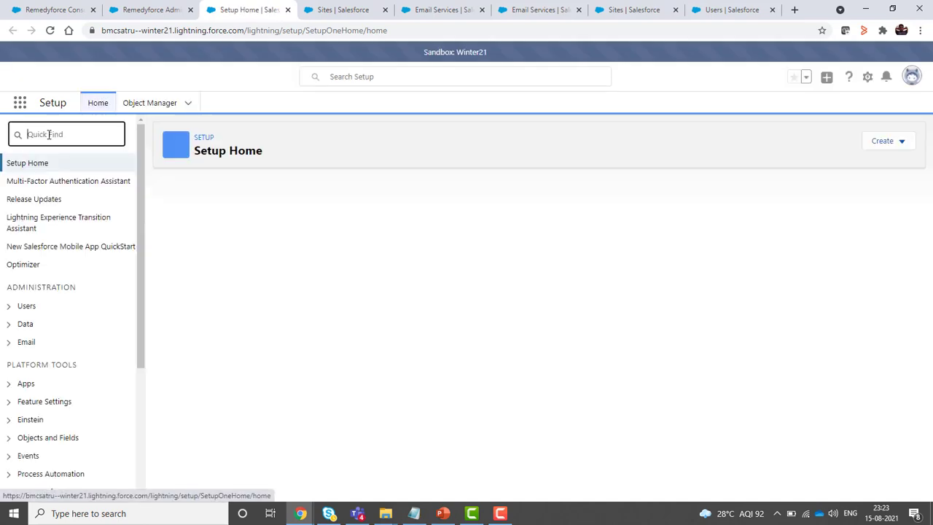
type("job")
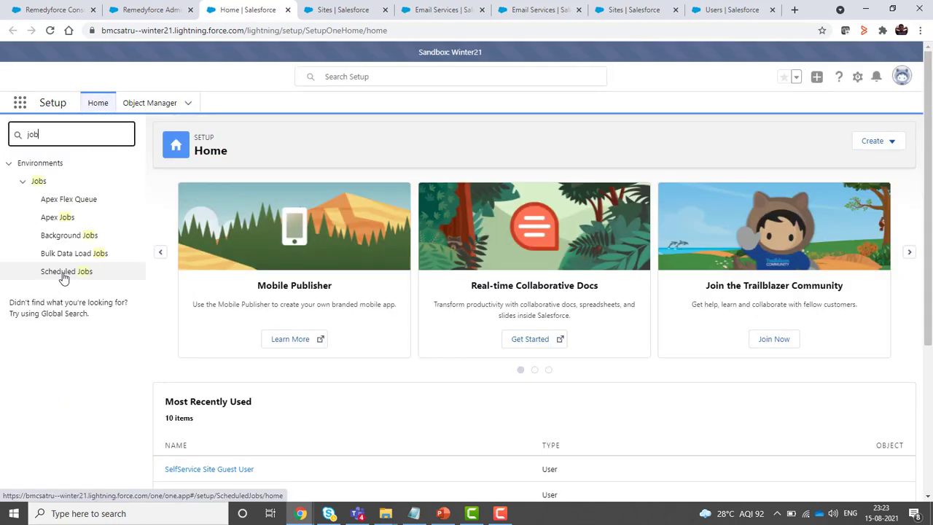
left_click(65, 274)
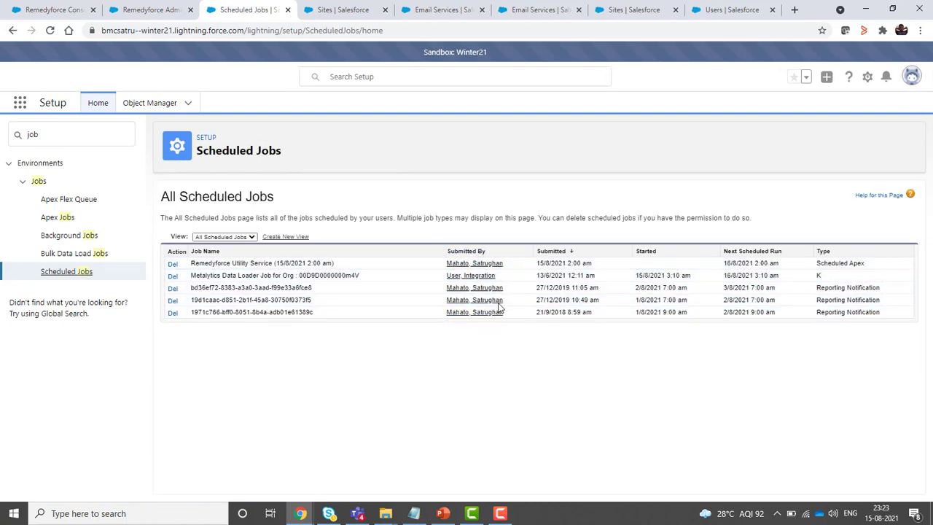
- In General Application Settings, start the Service Target report field calculation and the sharing of records with approvers
left_click(148, 11)
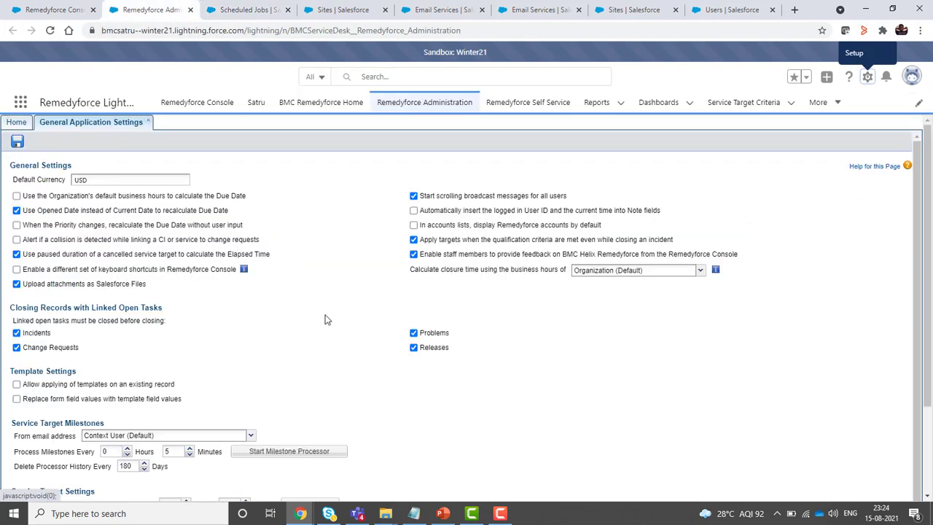
scroll(323, 313, "down", 1)
scroll(335, 448, "down", 3)
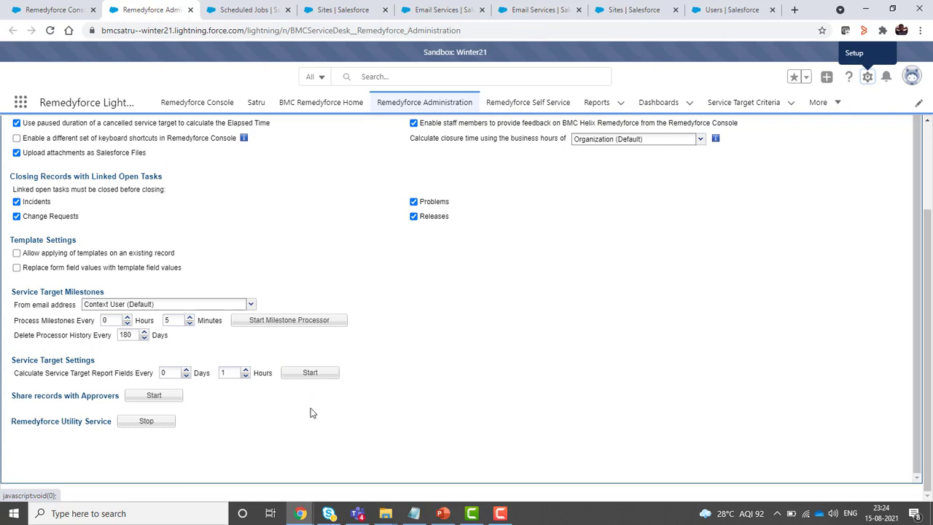
left_click(309, 373)
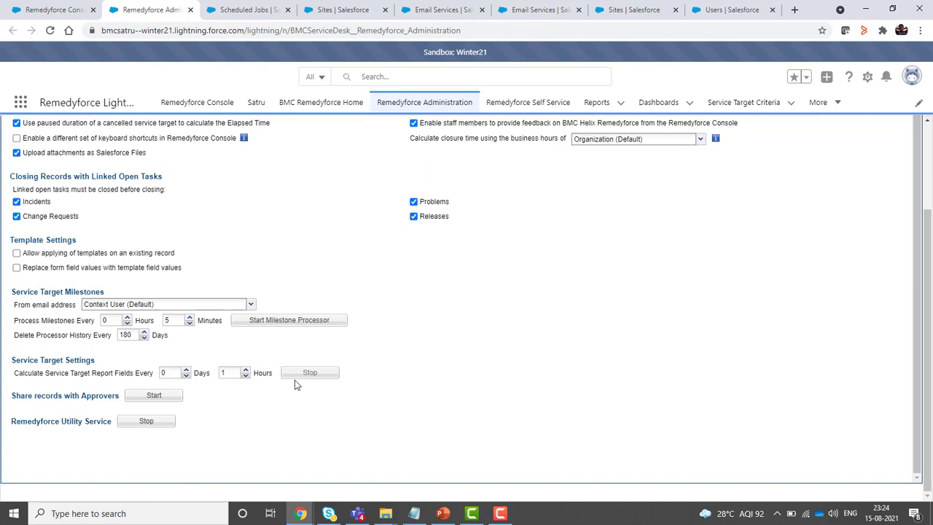
left_click(155, 396)
- Stop and restart the Remedyforce Utility Service, and switch the Share records with Approvers job again
left_click(146, 421)
left_click(151, 421)
left_click(154, 396)
- Reload the All Scheduled Jobs list to check the restarted jobs, and return to General Application Settings
left_click(475, 15)
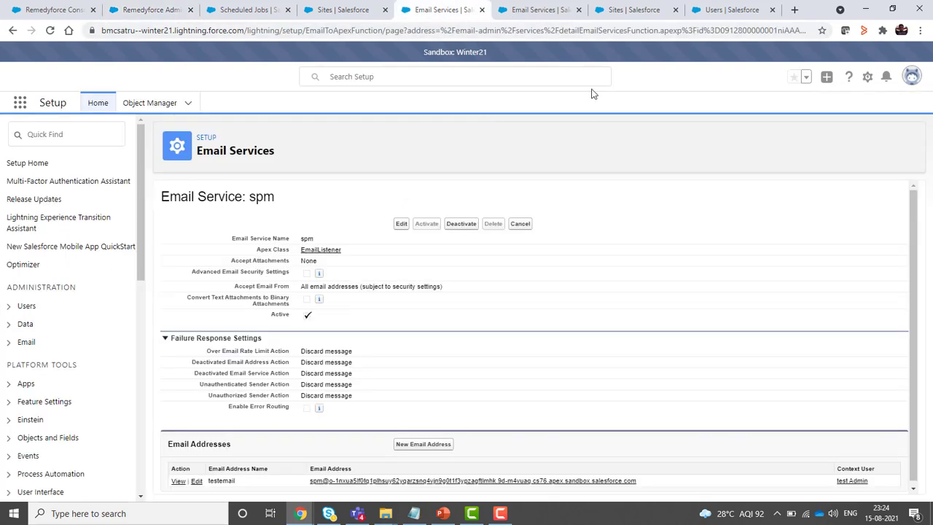
left_click(554, 14)
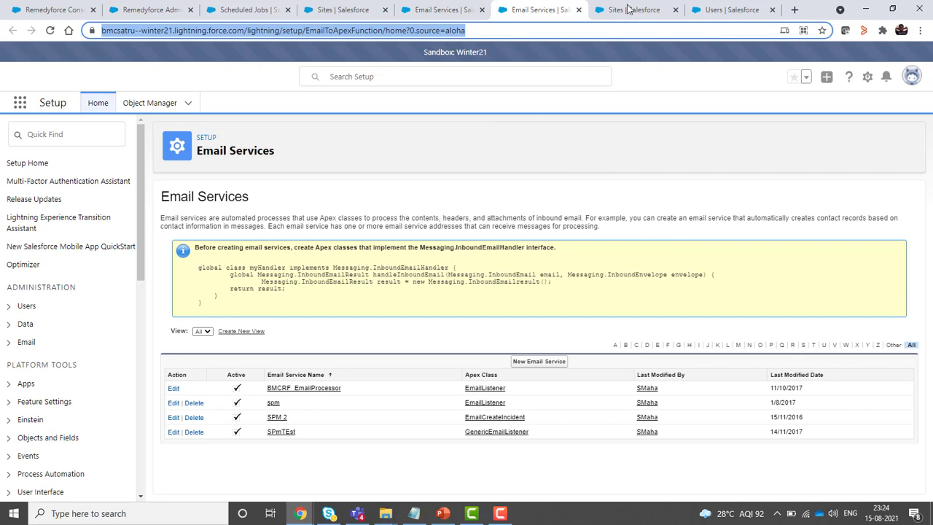
left_click(255, 9)
left_click(52, 33)
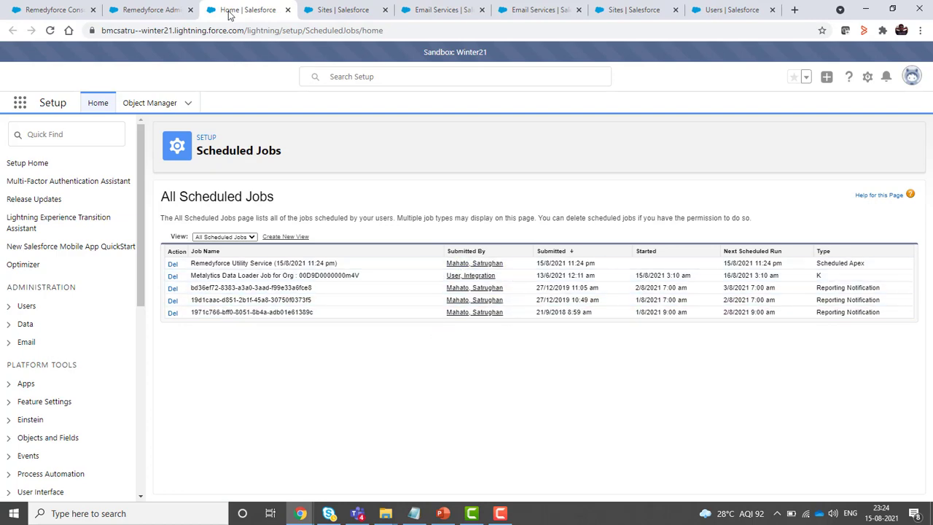
left_click(153, 10)
scroll(146, 185, "up", 2)
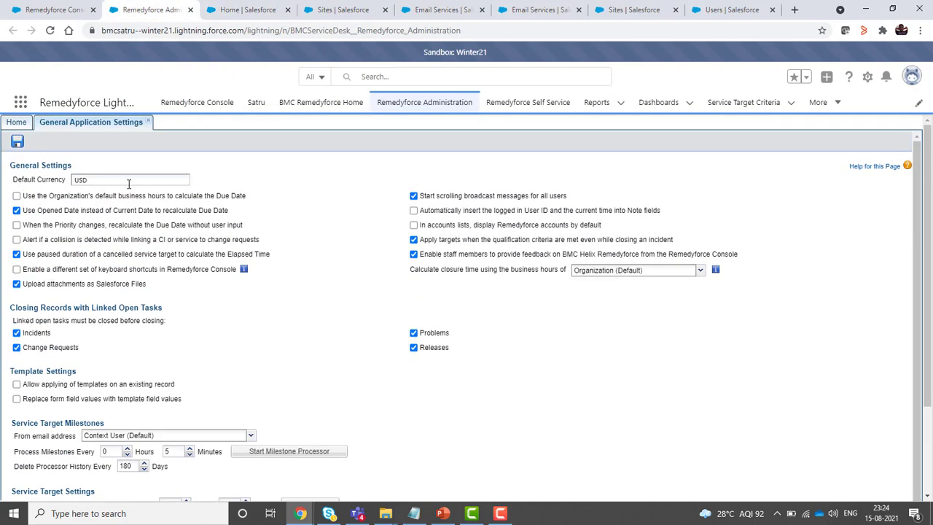